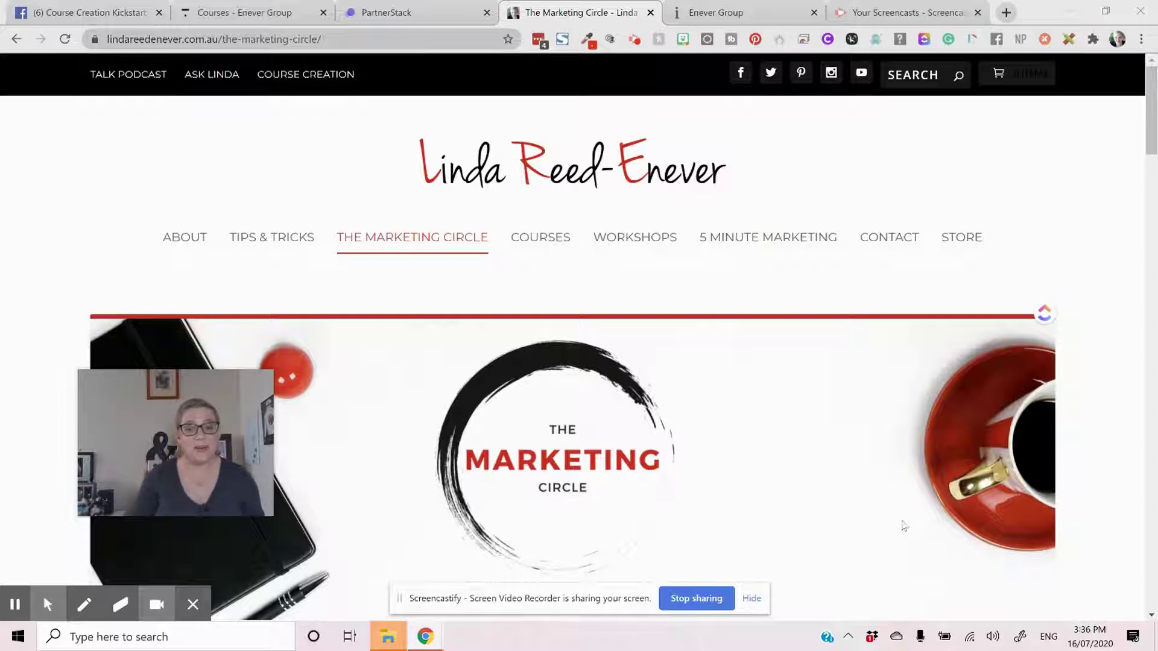
# Scroll through the current browser page to review its contents
pyautogui.click(757, 601)
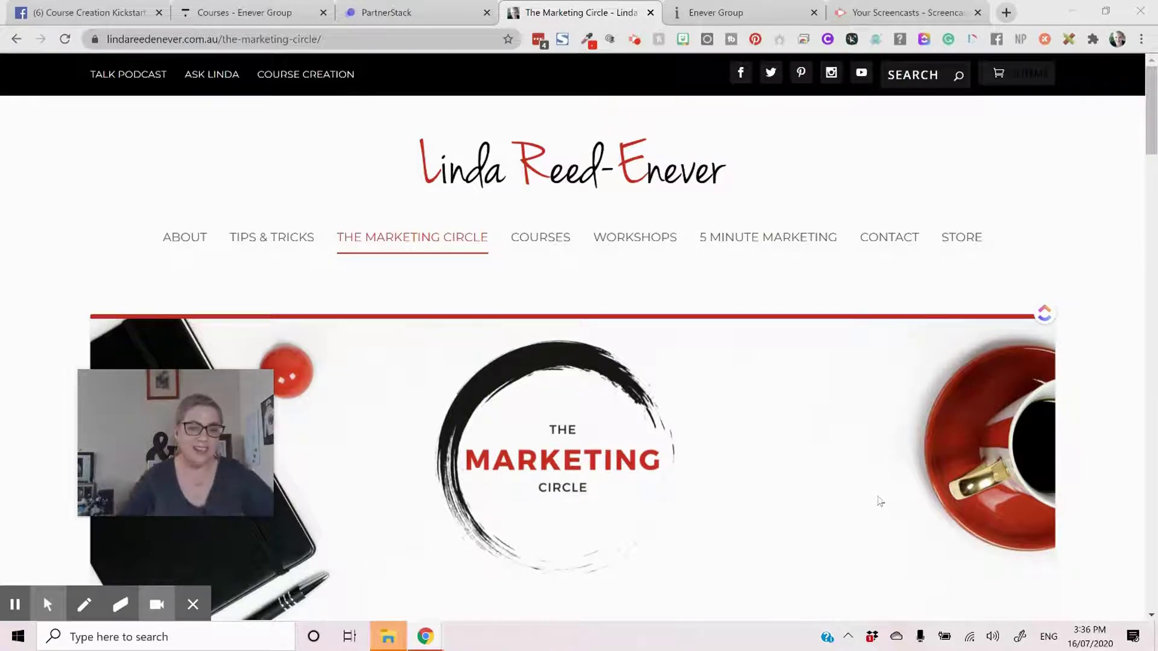
pyautogui.scroll(-5, 763, 216)
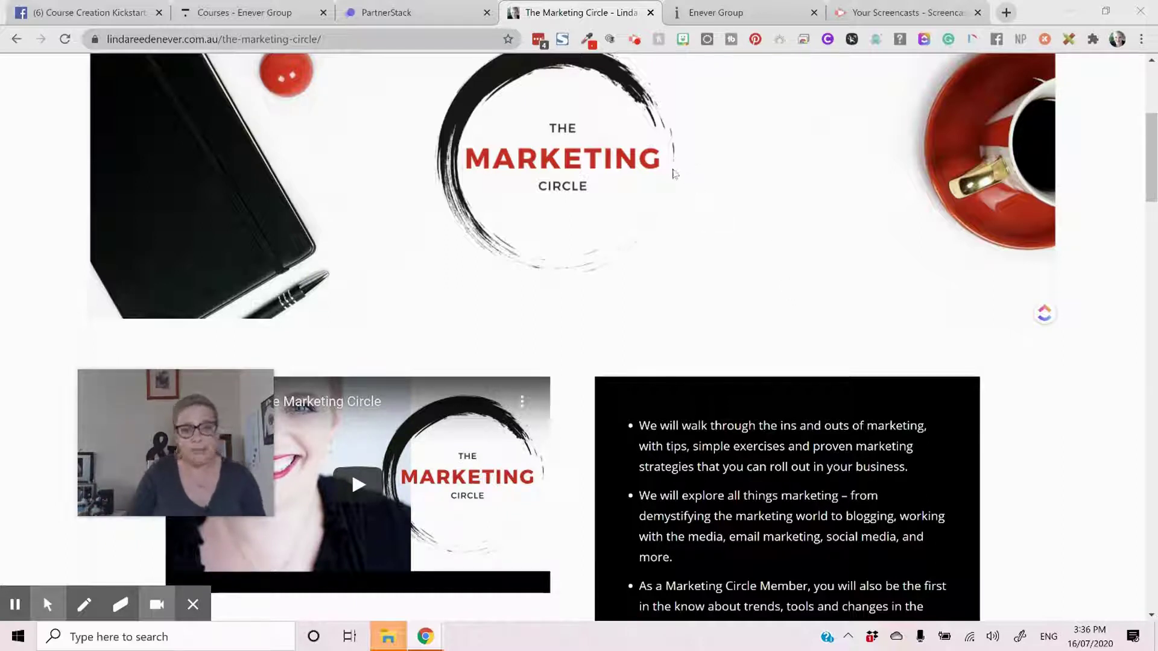
pyautogui.scroll(-5, 674, 173)
pyautogui.scroll(-2, 674, 174)
pyautogui.scroll(11, 674, 173)
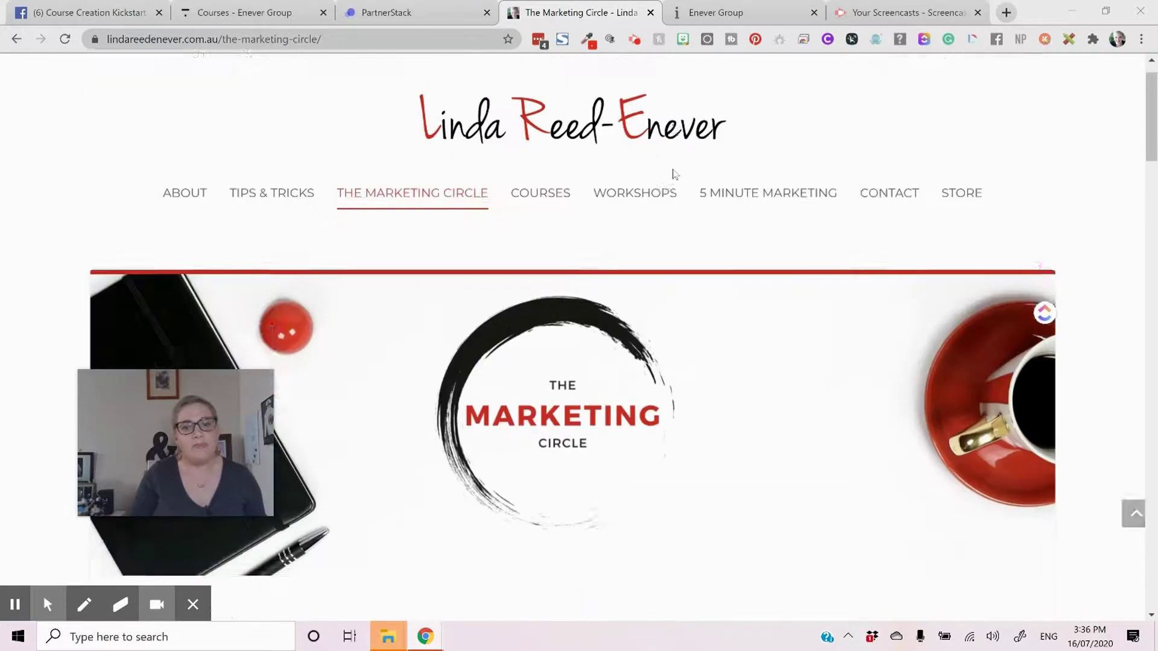
pyautogui.scroll(-10, 668, 178)
pyautogui.scroll(-3, 666, 178)
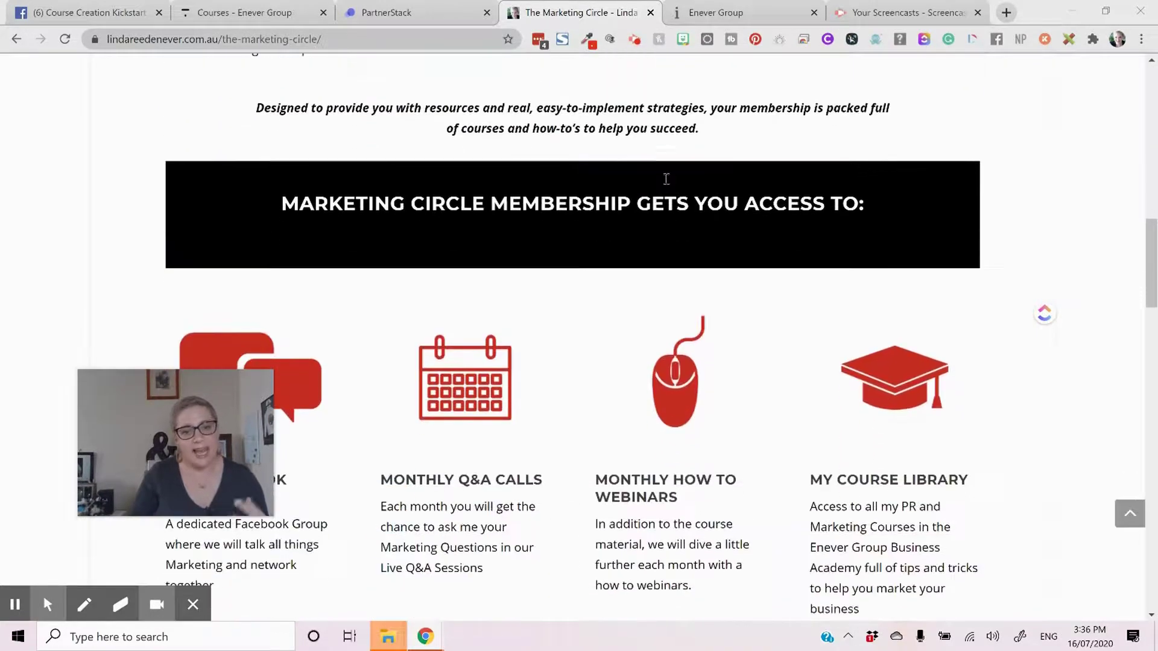
pyautogui.scroll(-2, 665, 179)
pyautogui.scroll(-3, 666, 180)
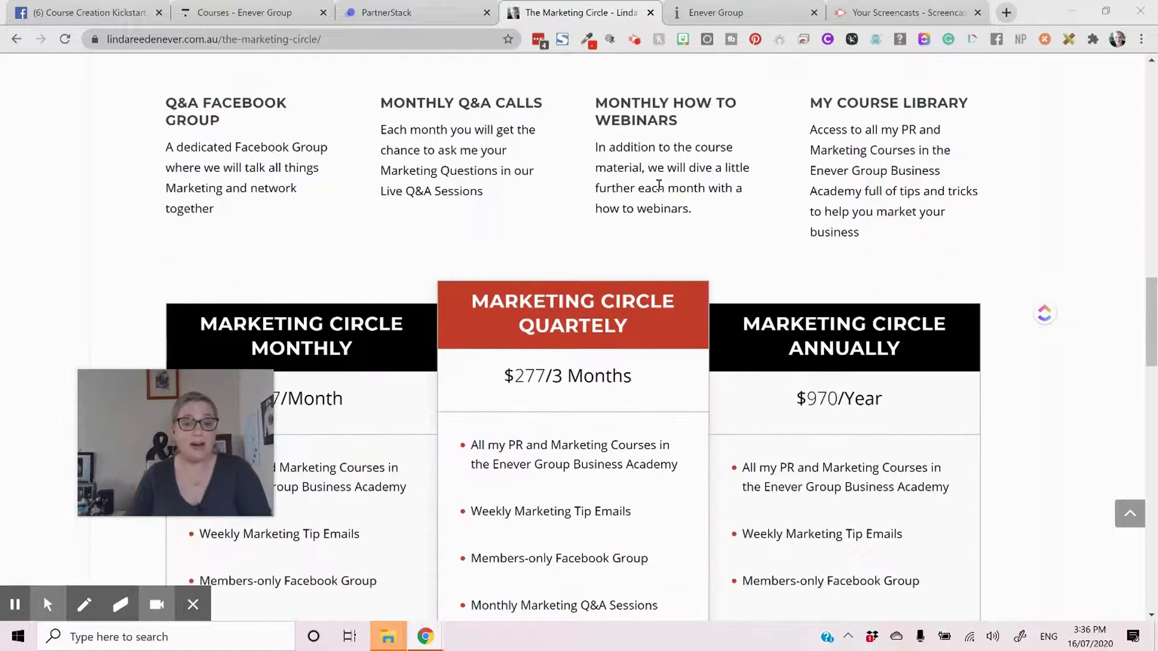
pyautogui.scroll(-3, 660, 184)
pyautogui.scroll(-2, 667, 185)
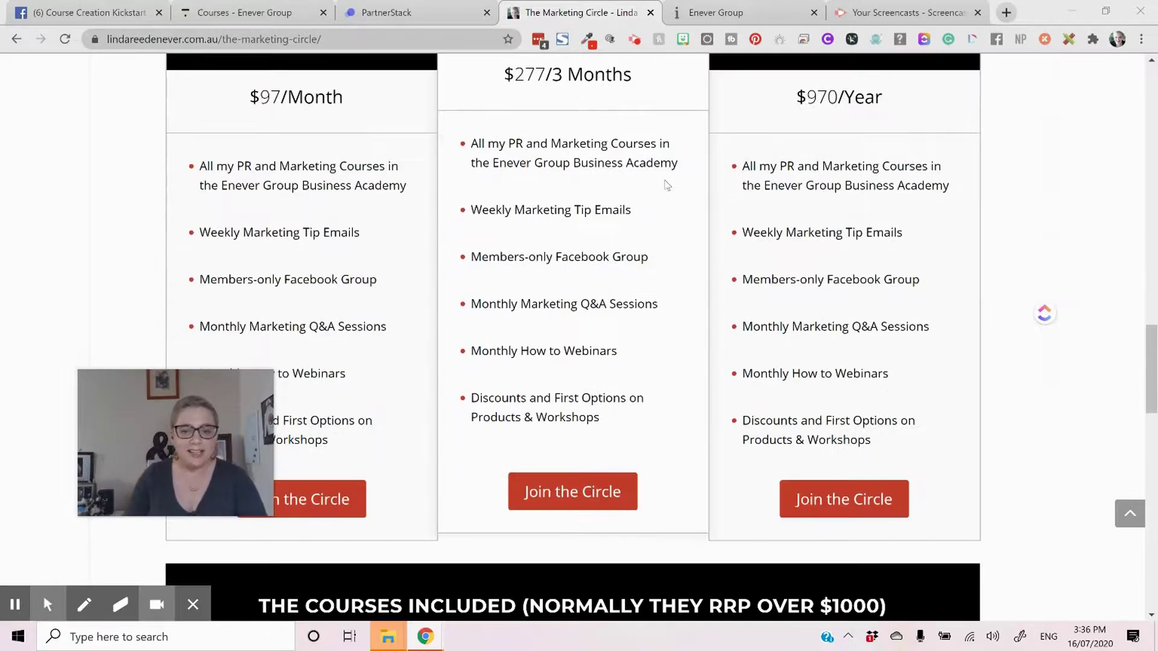
pyautogui.scroll(3, 636, 144)
pyautogui.scroll(-1, 696, 209)
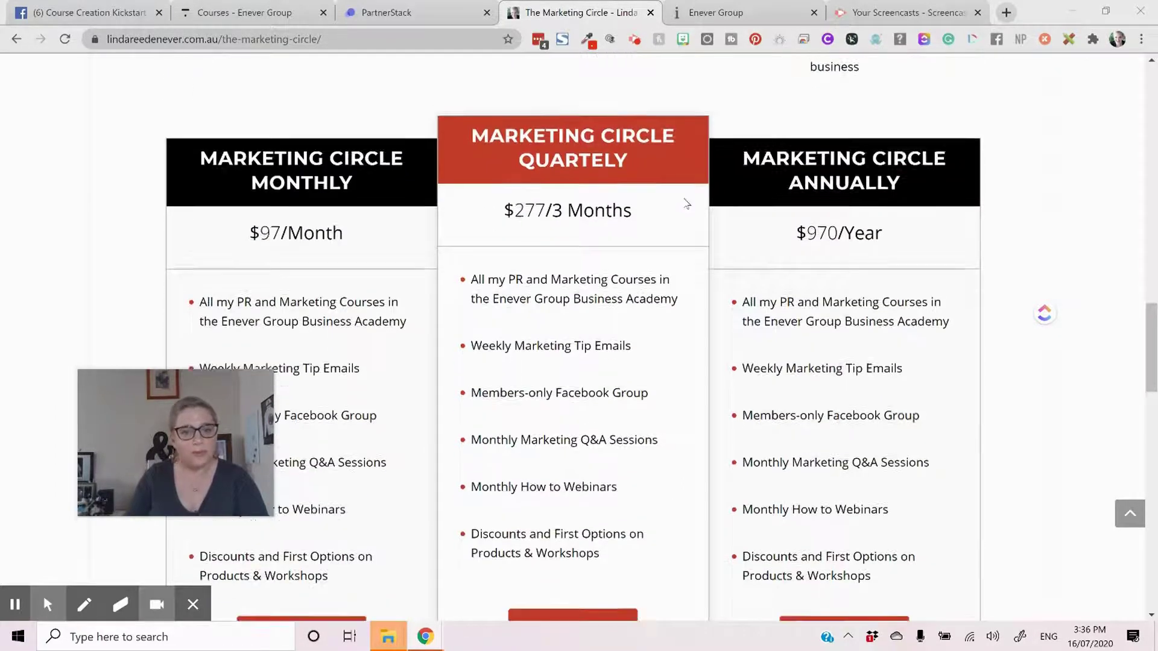
pyautogui.scroll(-1, 687, 205)
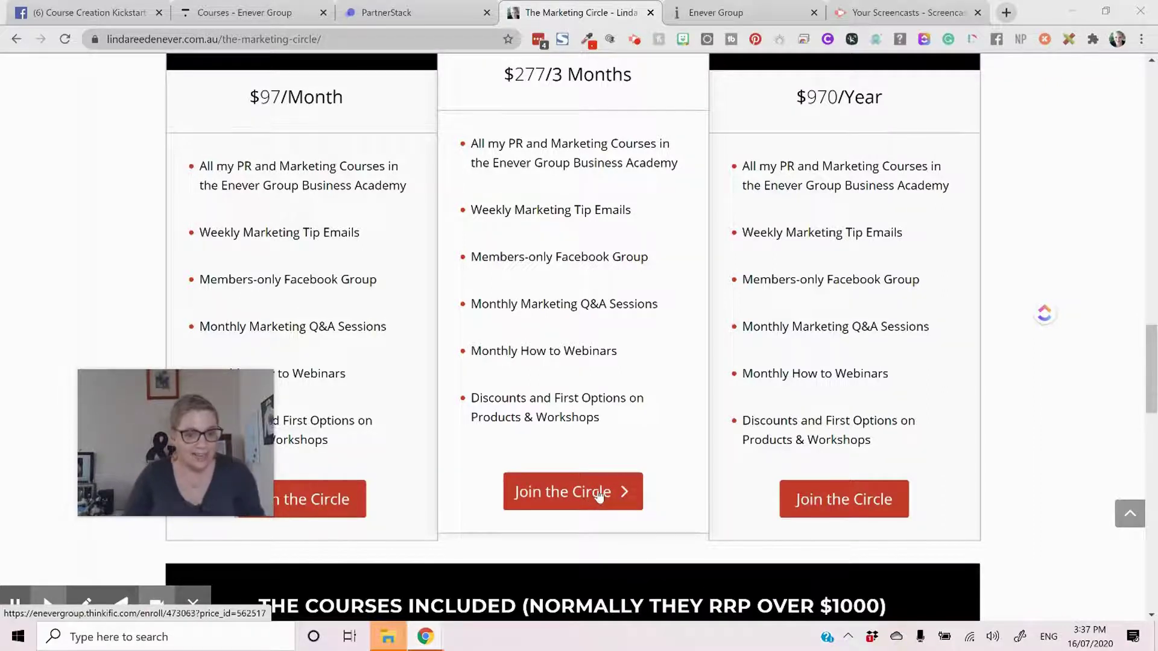
# Return to the Enever Group courses list and open The P's of Podcasting
pyautogui.scroll(-5, 641, 516)
pyautogui.scroll(-4, 655, 519)
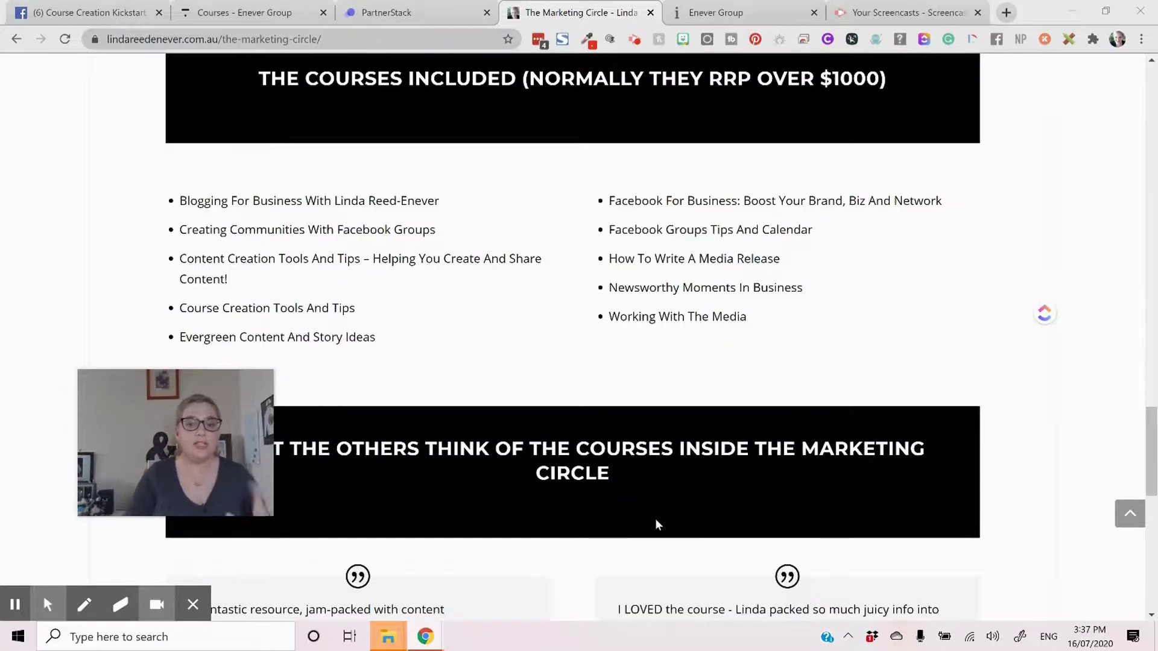
pyautogui.scroll(-3, 655, 518)
pyautogui.scroll(-3, 655, 518)
pyautogui.click(232, 13)
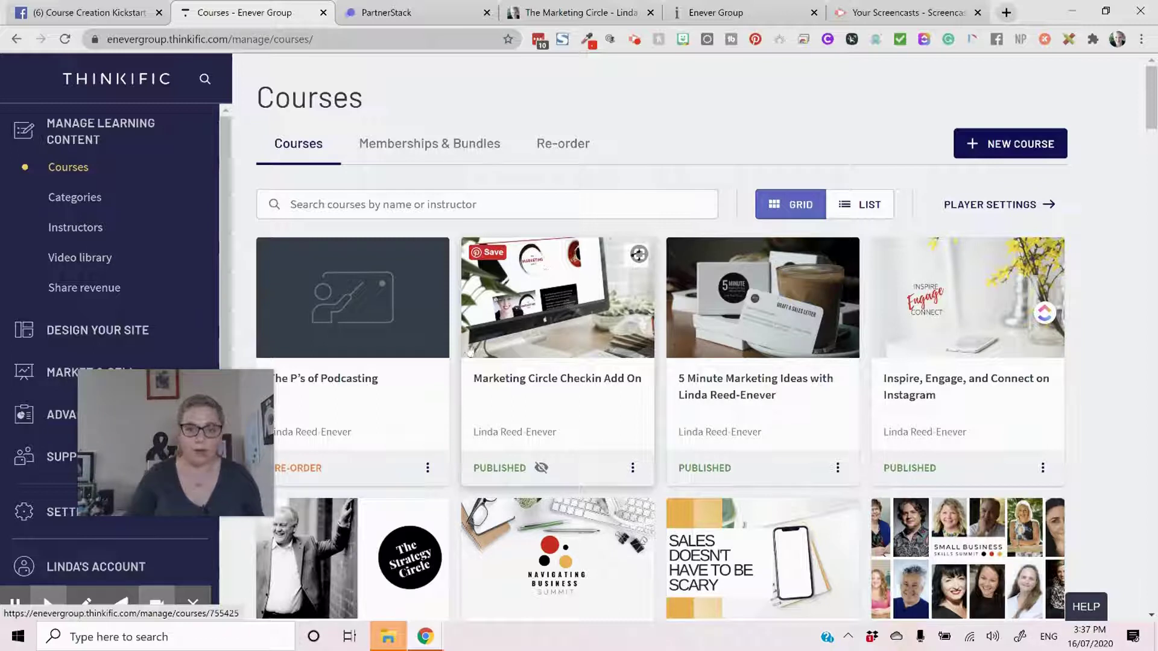
pyautogui.click(391, 392)
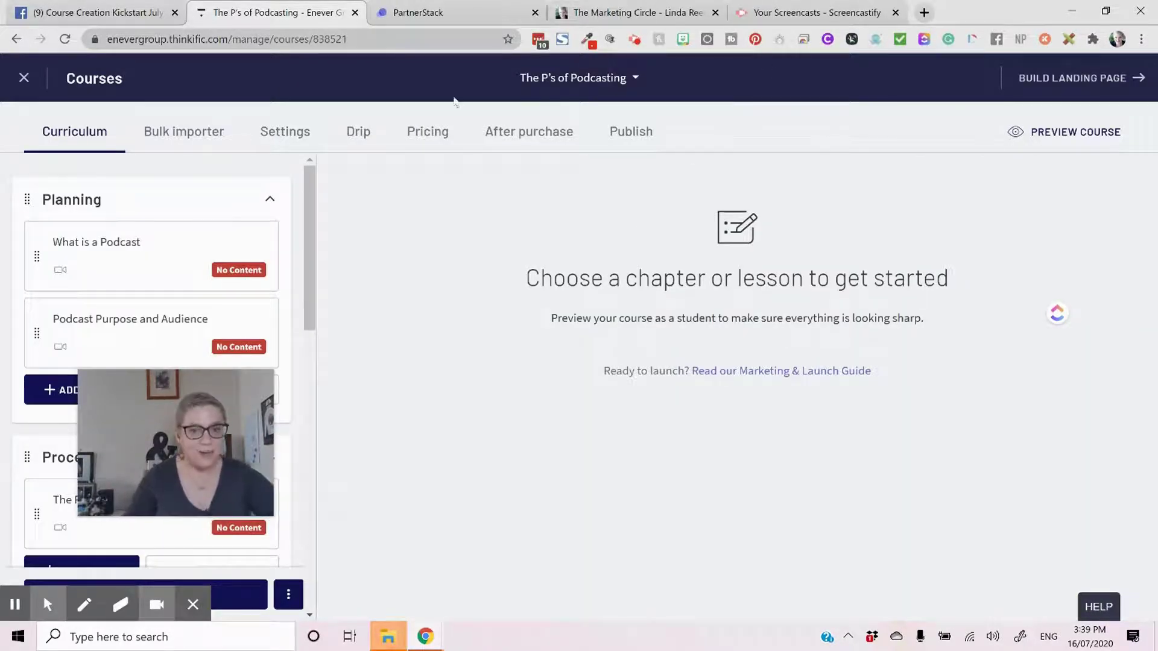
# On the Pricing tab, copy the checkout link for the $197 one-time primary price
pyautogui.click(444, 133)
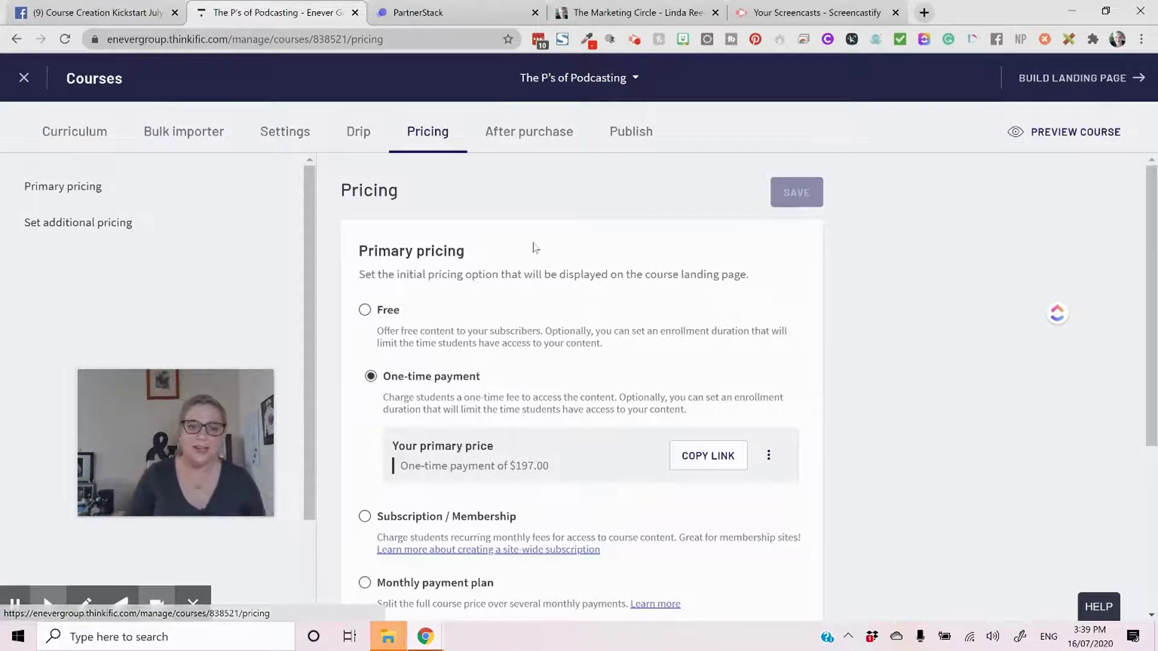
pyautogui.scroll(-1, 588, 336)
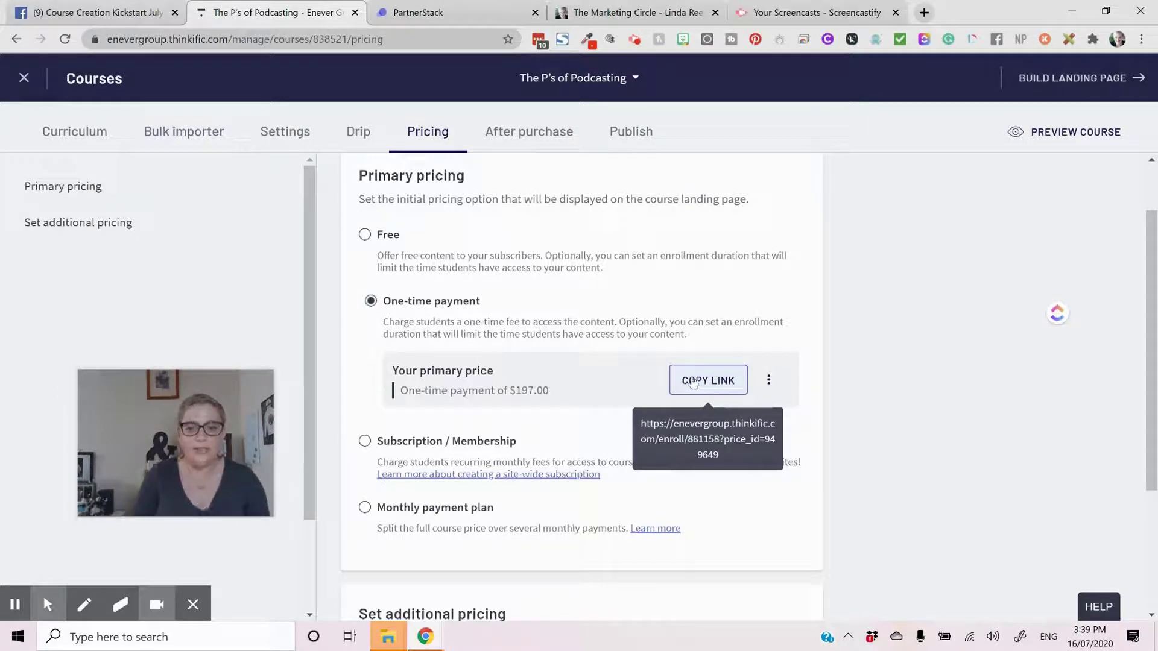
pyautogui.click(696, 383)
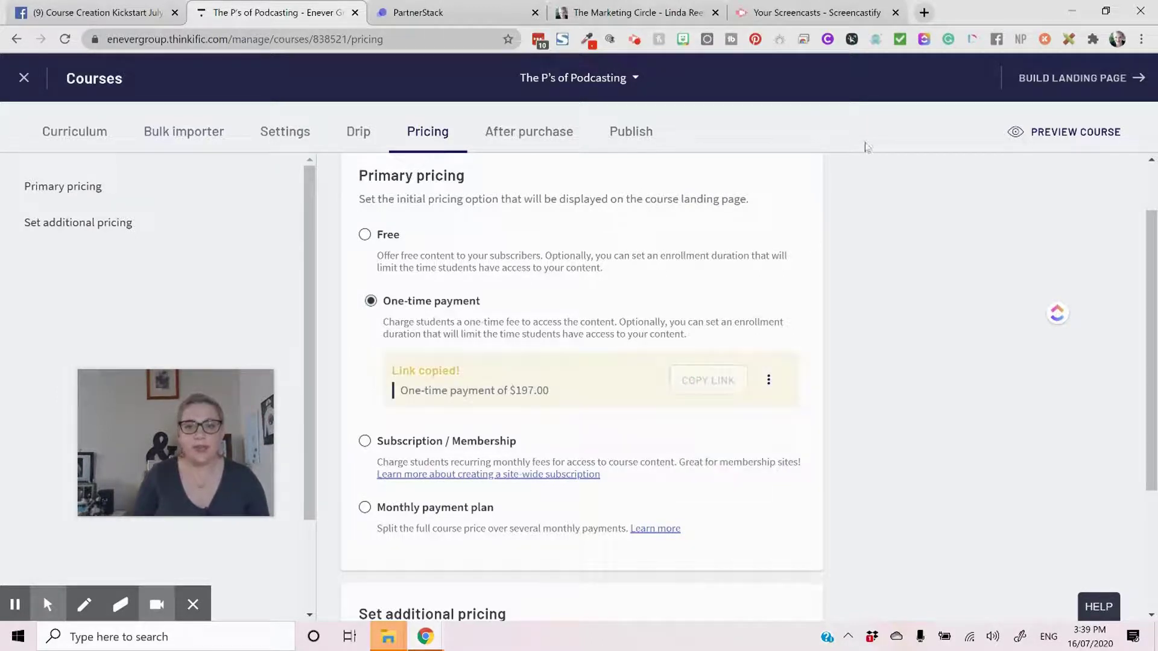
# Paste the copied enrollment link into a new Chrome tab and load the checkout page
pyautogui.click(925, 12)
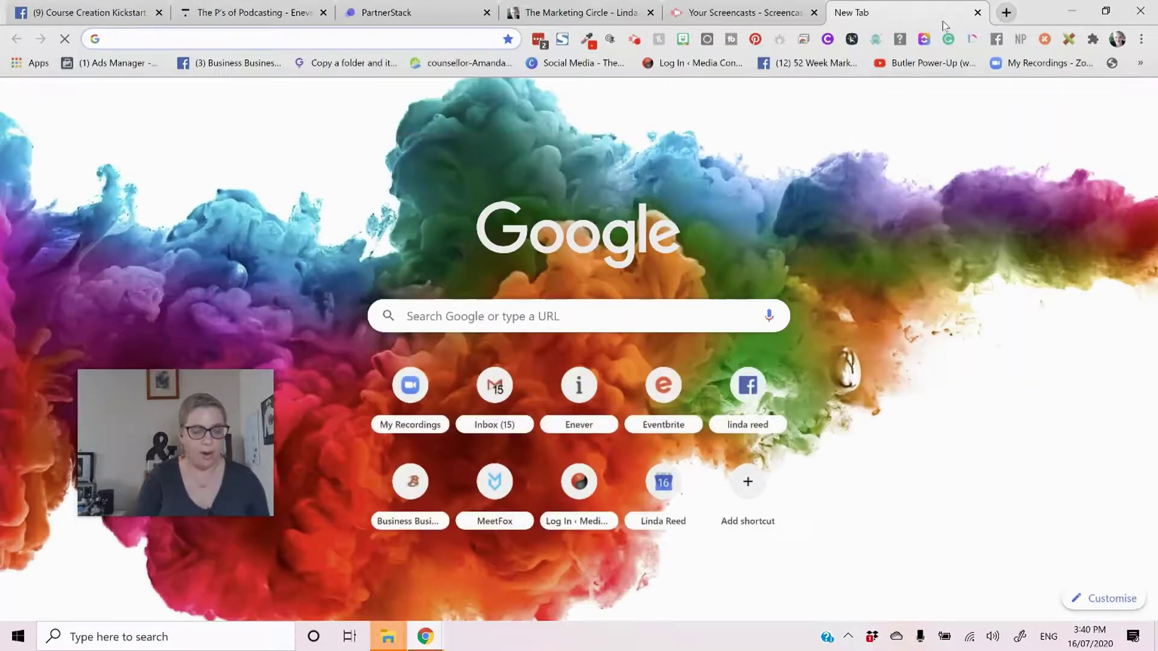
pyautogui.write('https://enevergroup.thinkific.com/enroll/881158?price_id=949649')
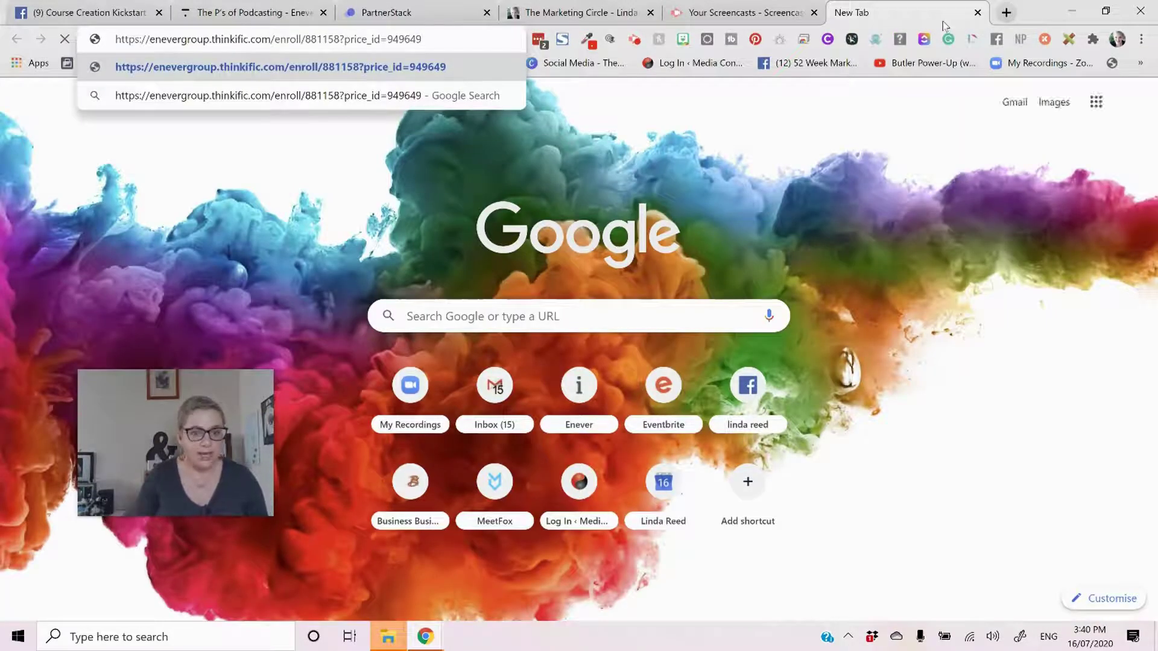
pyautogui.press('Return')
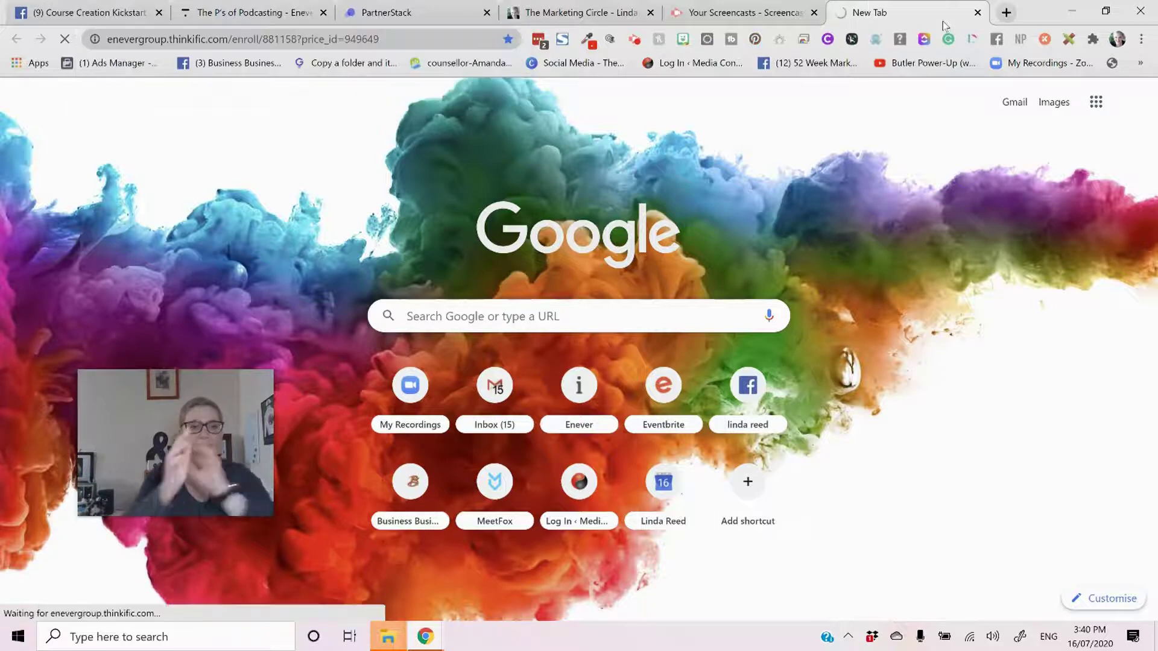